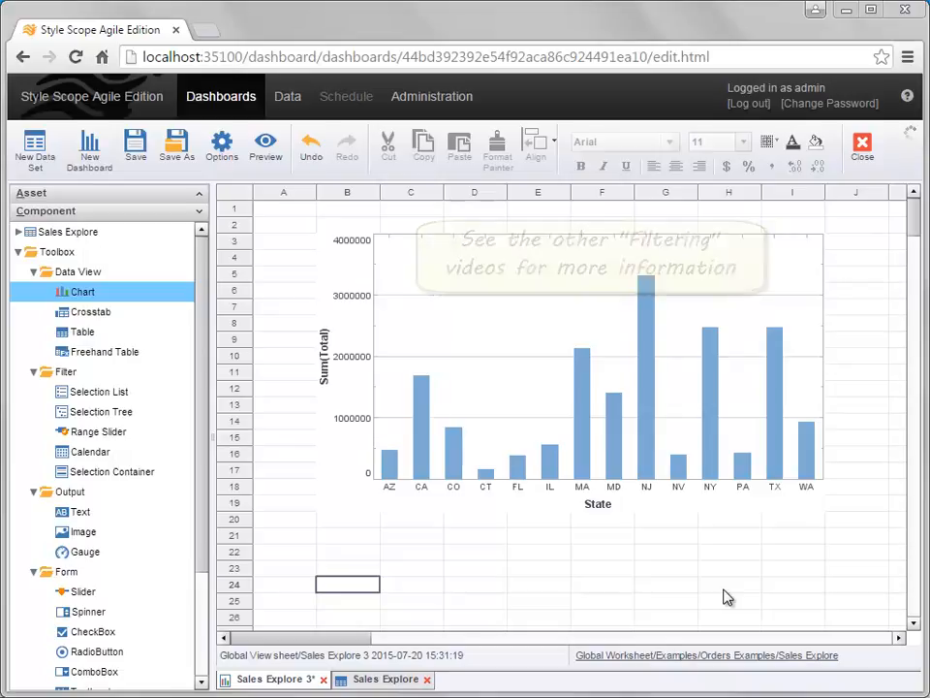
Add a range slider for Sales Mirror's Total field below the chart and limit it to 0..5000.
{"action": "left_click", "coordinate": [18, 232]}
{"action": "left_click", "coordinate": [34, 252]}
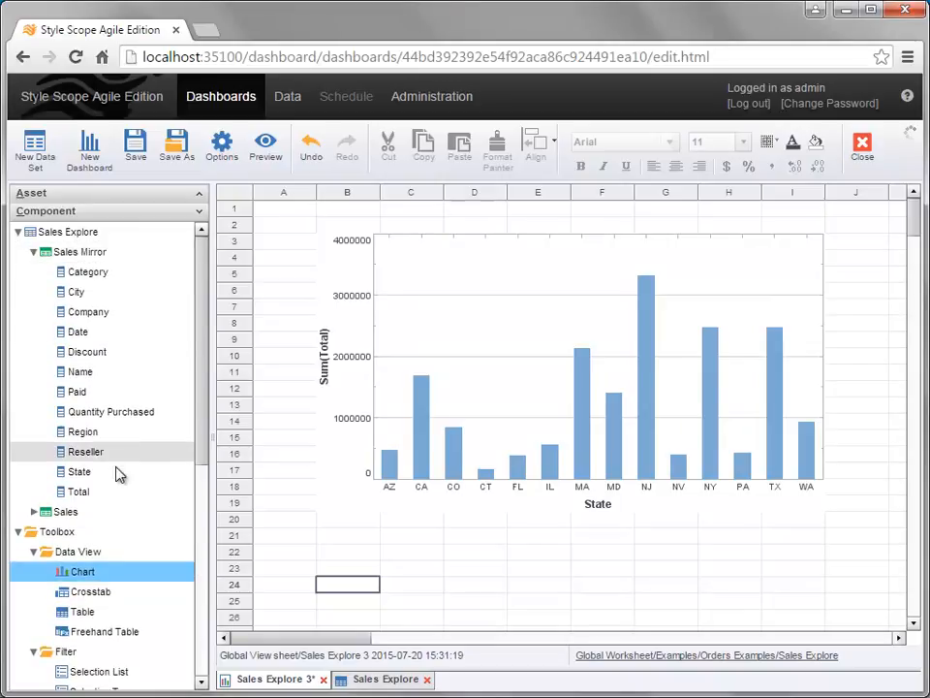
{"action": "left_click_drag", "start_coordinate": [118, 494], "coordinate": [374, 556]}
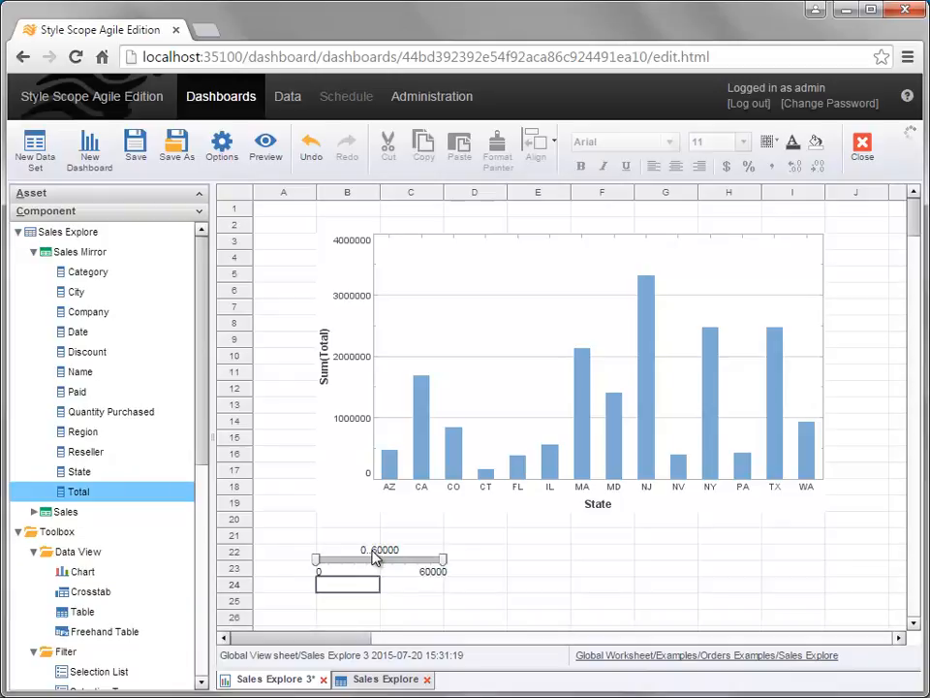
{"action": "left_click", "coordinate": [415, 564]}
{"action": "left_click_drag", "start_coordinate": [443, 562], "coordinate": [511, 565]}
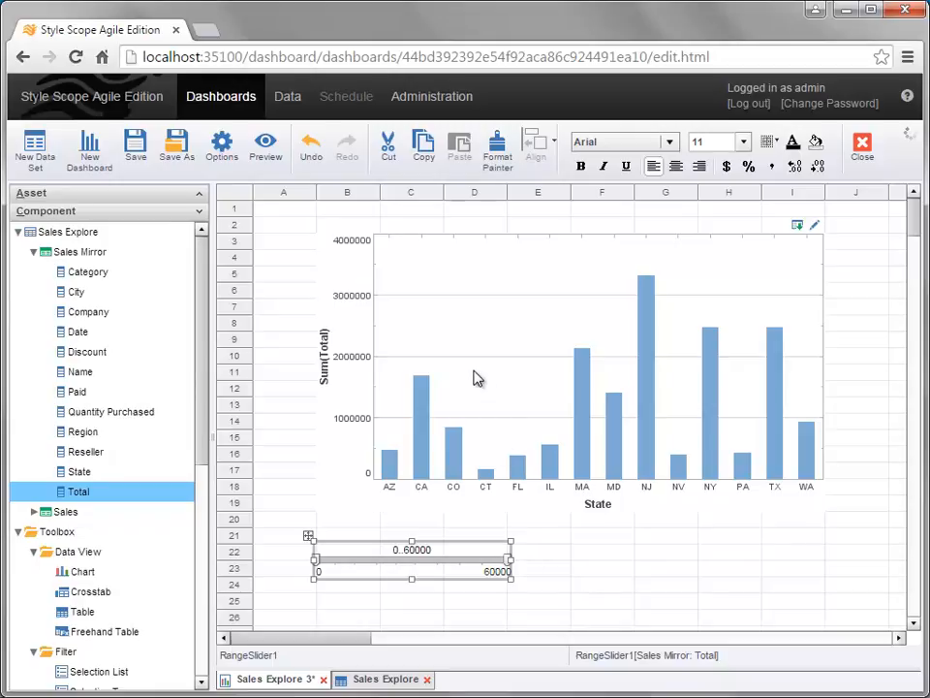
{"action": "left_click_drag", "start_coordinate": [508, 568], "coordinate": [331, 574]}
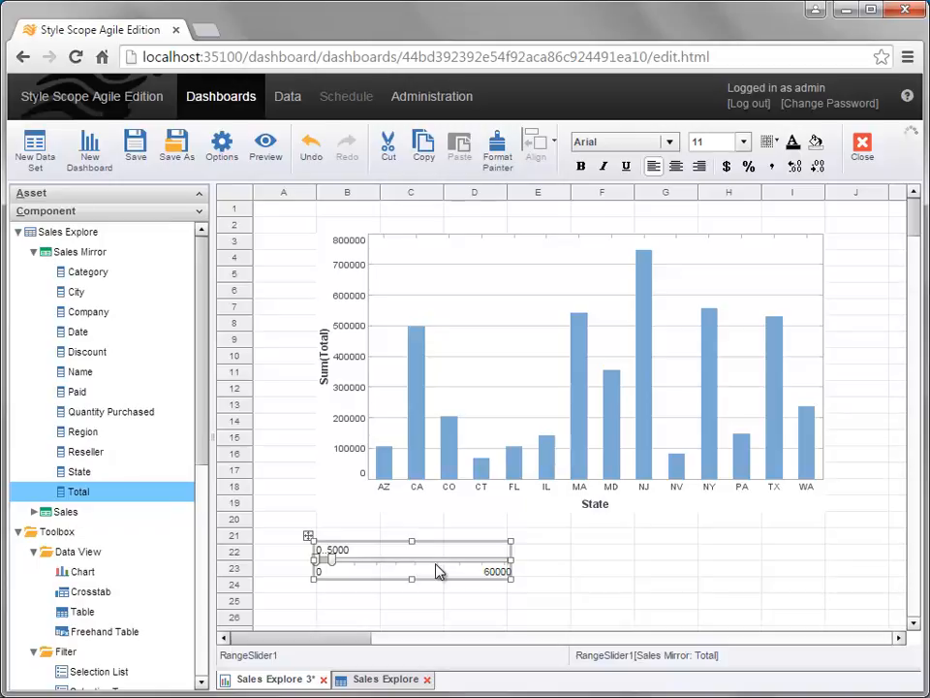
Replace the Total range slider below the chart with an empty selection container.
{"action": "key", "text": "Delete"}
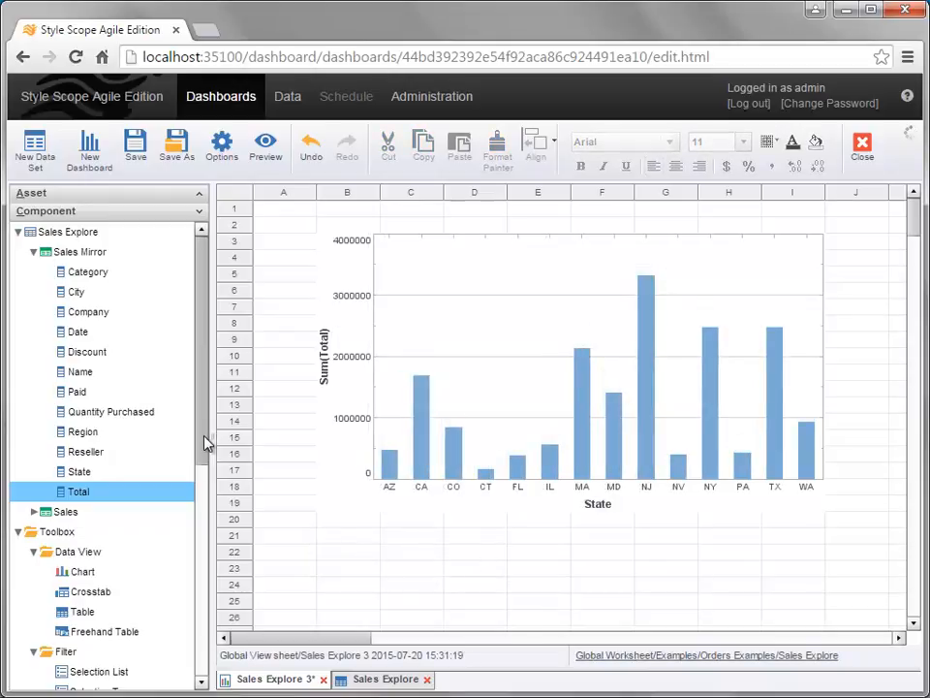
{"action": "scroll", "coordinate": [207, 442], "scroll_direction": "down", "scroll_amount": 1}
{"action": "scroll", "coordinate": [213, 542], "scroll_direction": "down", "scroll_amount": 3}
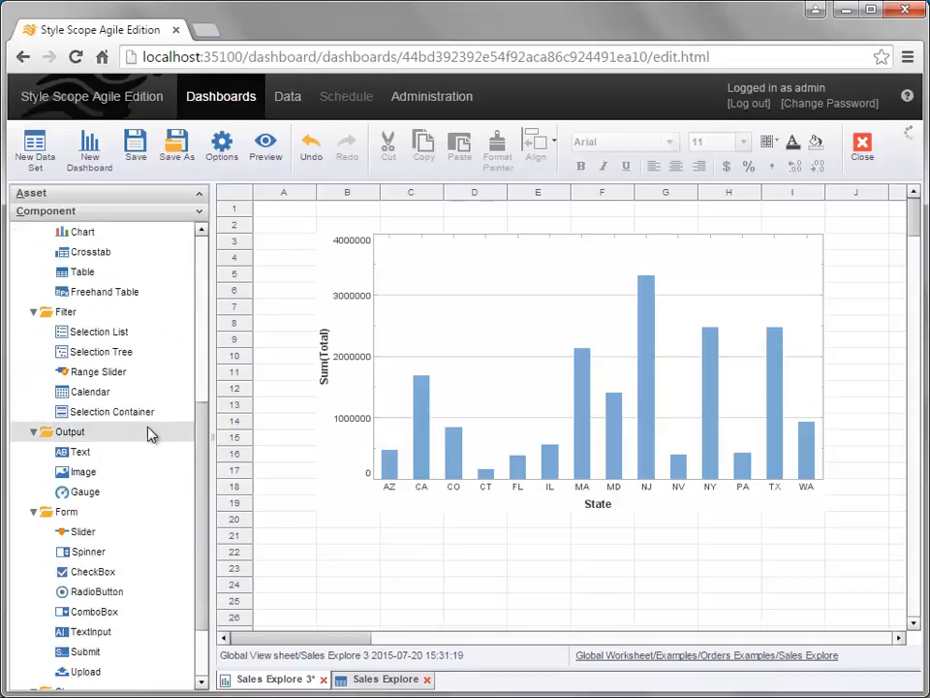
{"action": "left_click_drag", "start_coordinate": [148, 419], "coordinate": [401, 541]}
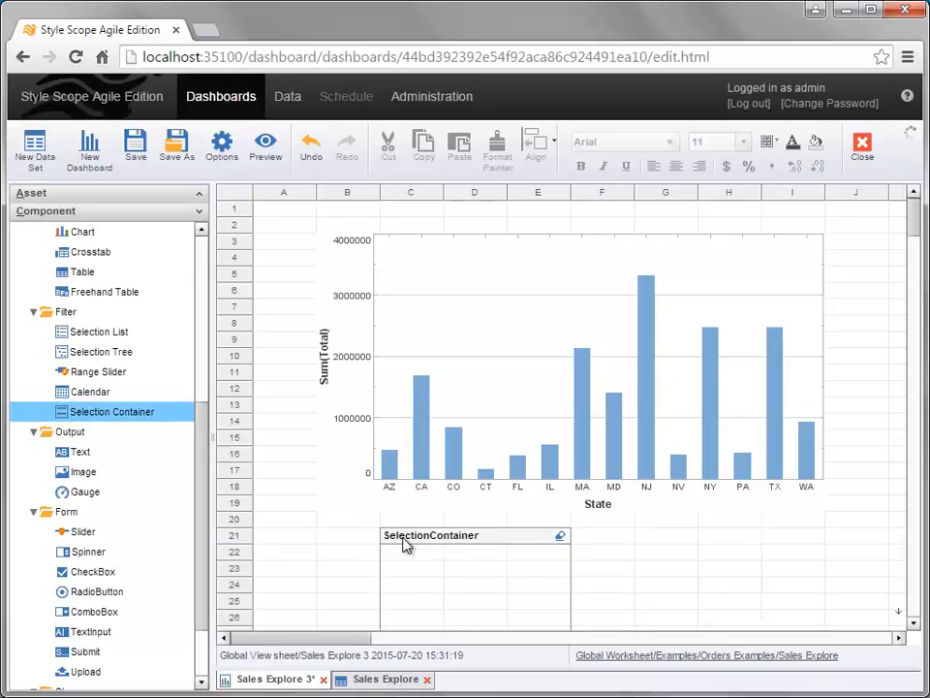
Add a filter on the chart's Sum(Total) measure and limit it to 1000000..3400000.
{"action": "right_click", "coordinate": [582, 397]}
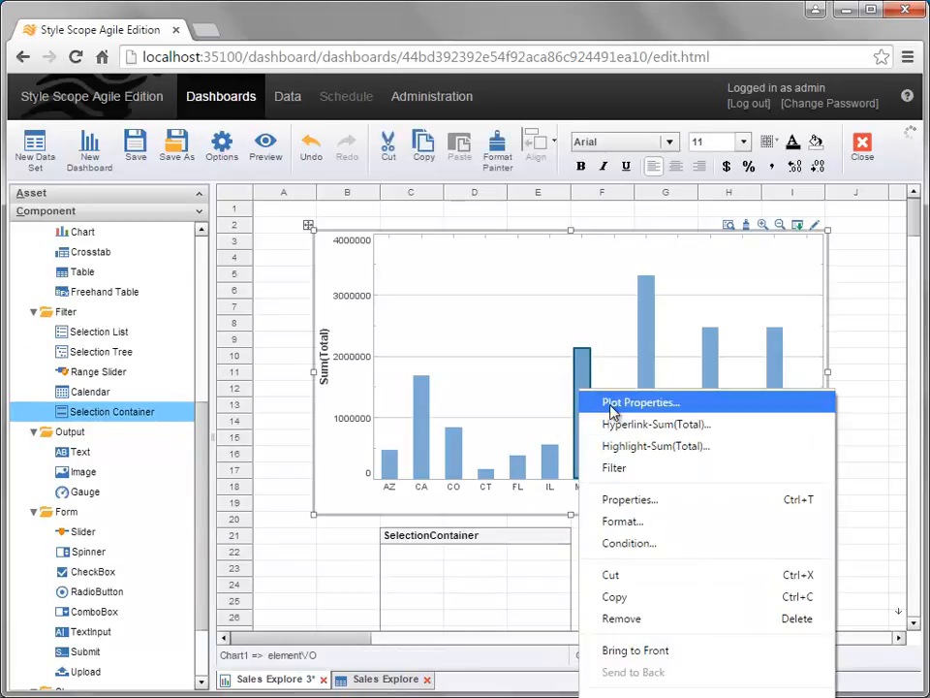
{"action": "left_click", "coordinate": [655, 469]}
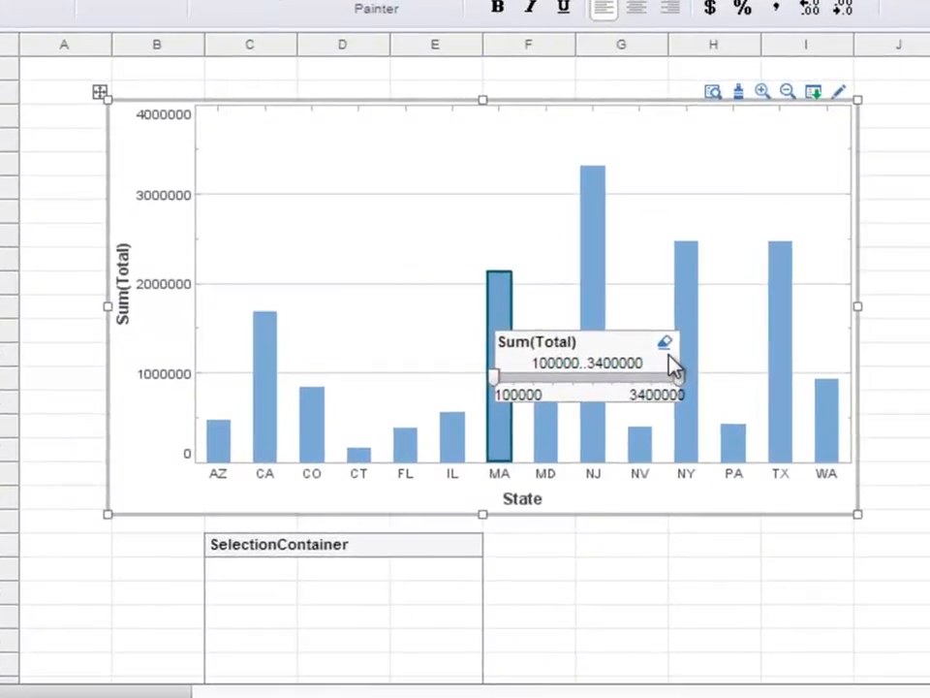
{"action": "left_click_drag", "start_coordinate": [496, 384], "coordinate": [602, 392]}
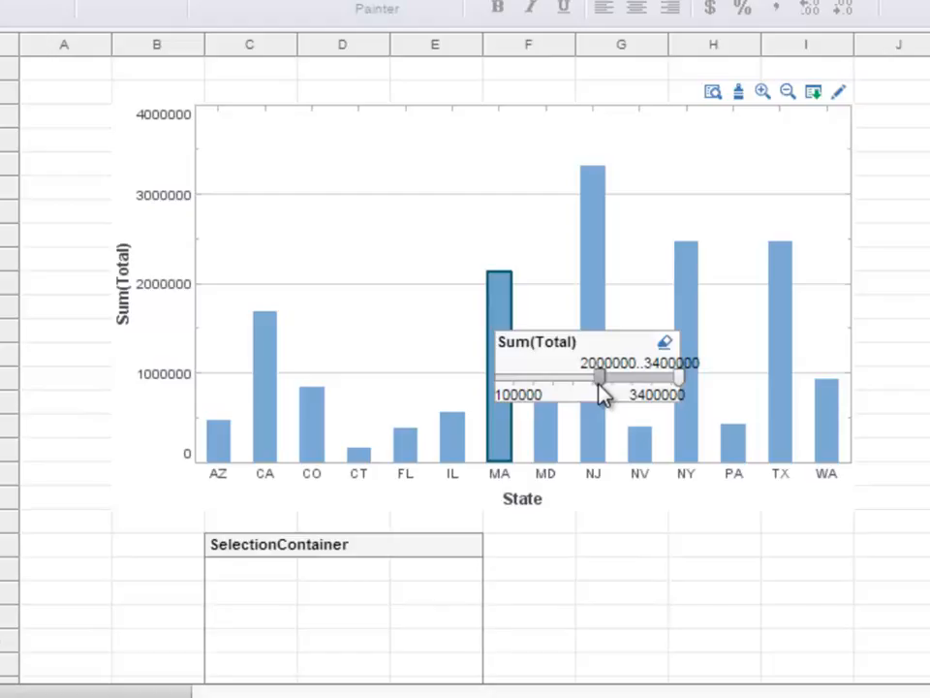
{"action": "left_click_drag", "start_coordinate": [599, 385], "coordinate": [553, 395]}
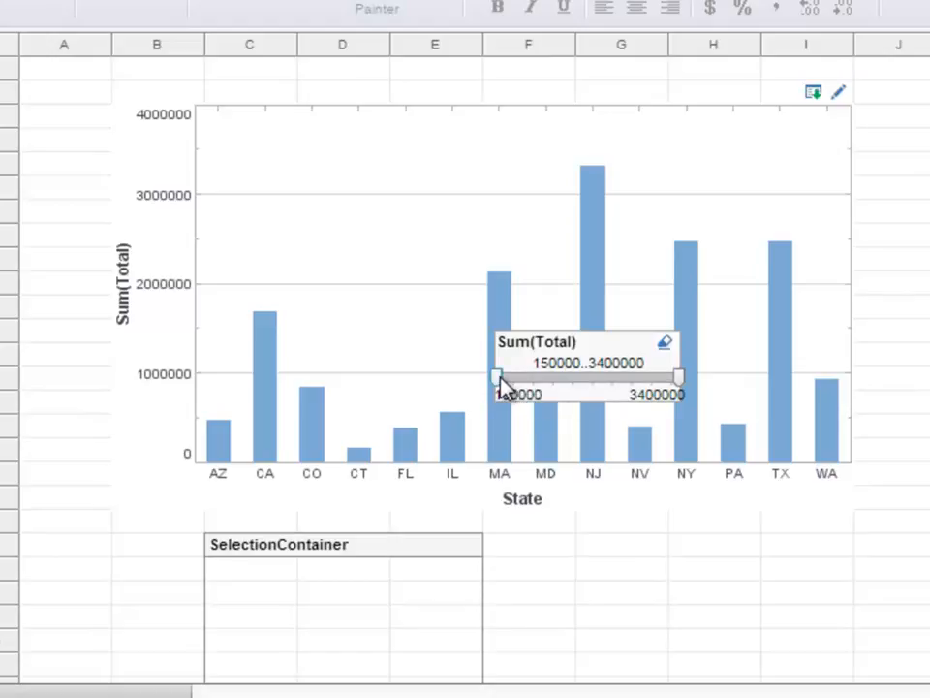
{"action": "left_click_drag", "start_coordinate": [501, 383], "coordinate": [550, 381]}
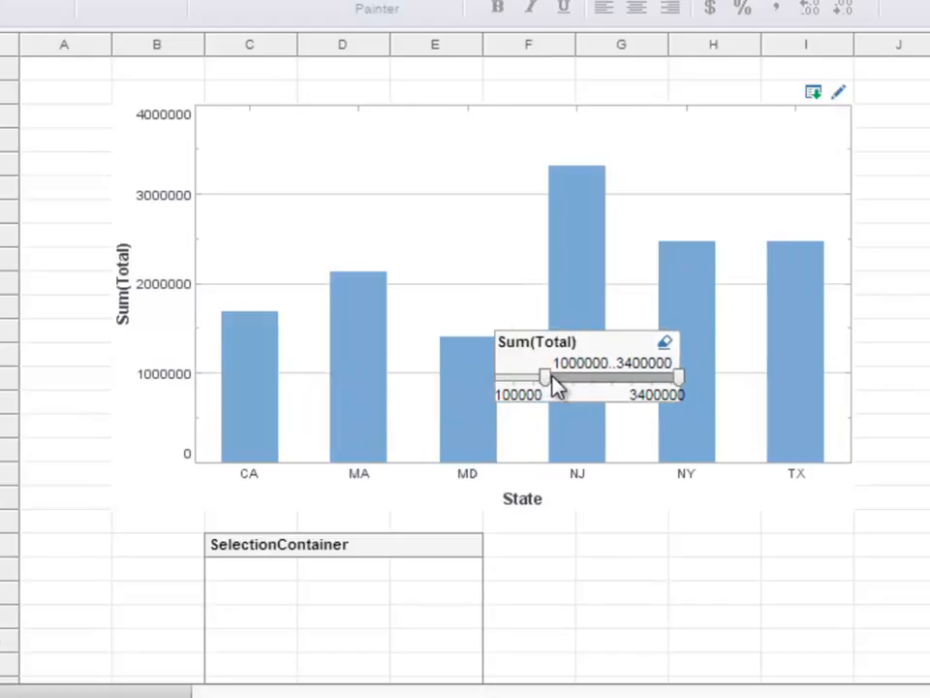
{"action": "left_click", "coordinate": [911, 548]}
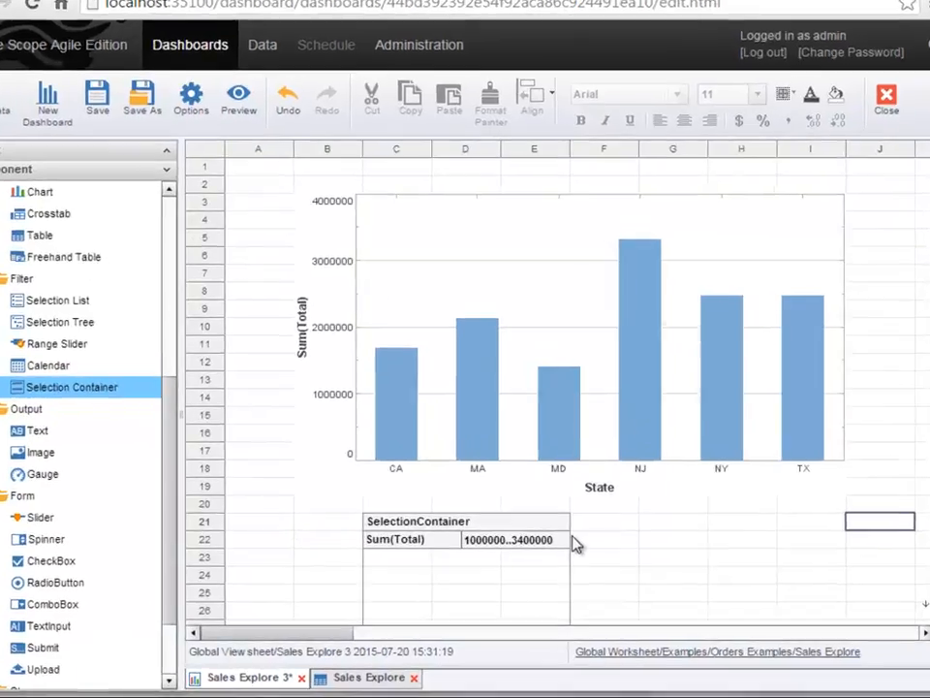
Clear all selections in the selection container below the chart.
{"action": "mouse_move", "coordinate": [561, 539]}
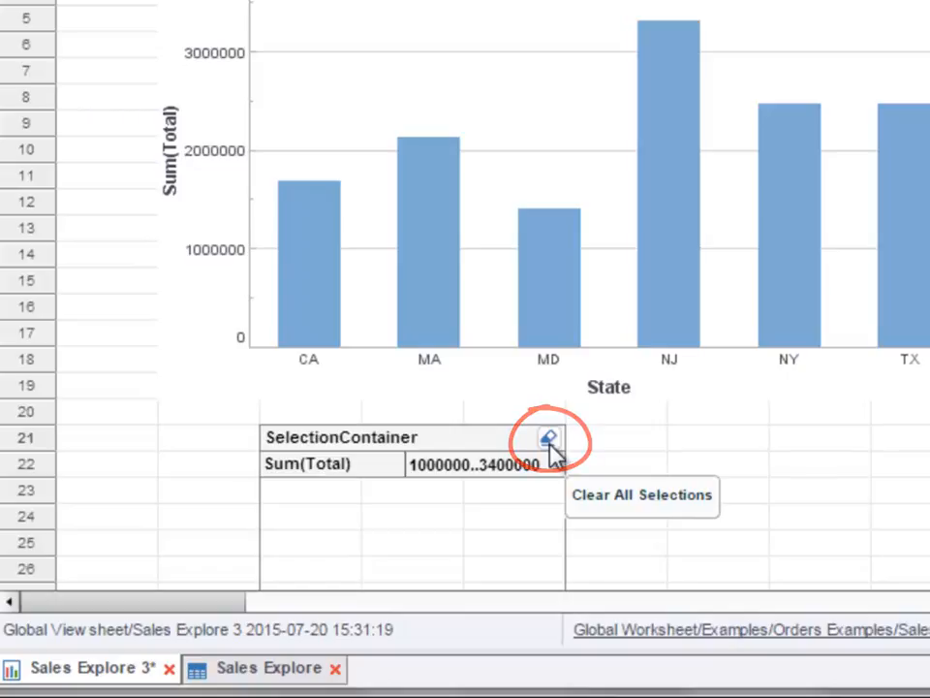
{"action": "left_click", "coordinate": [548, 441]}
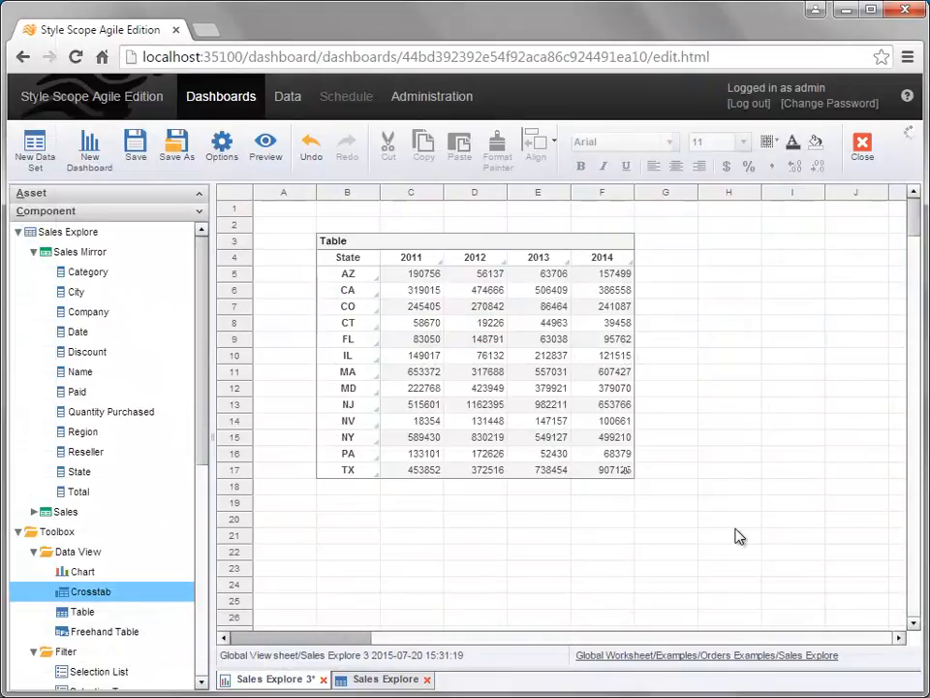
Add a selection container just below the crosstab of yearly totals by state.
{"action": "left_click_drag", "start_coordinate": [205, 439], "coordinate": [207, 571]}
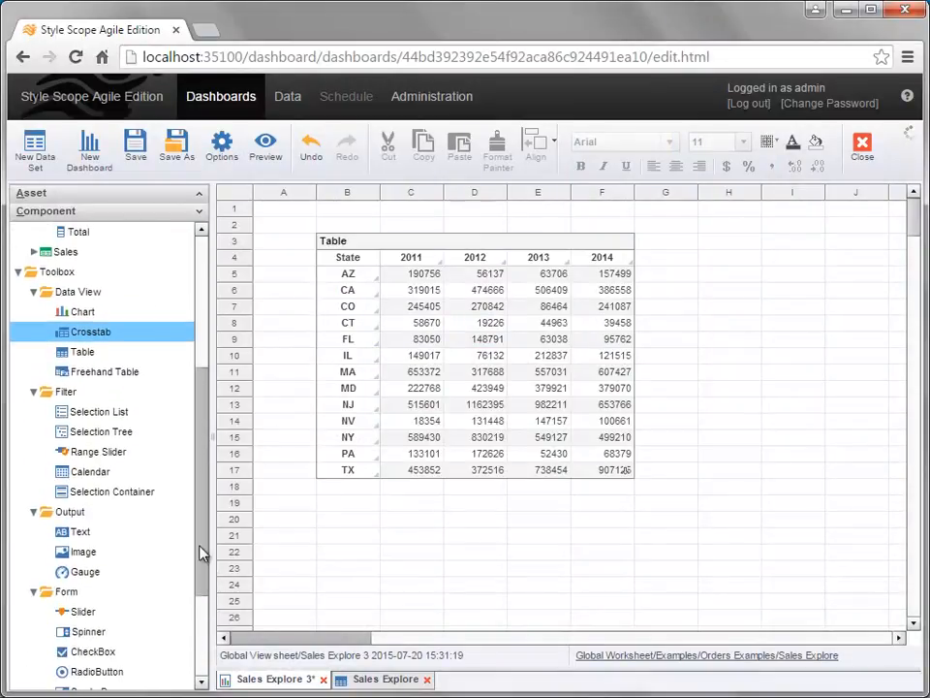
{"action": "left_click_drag", "start_coordinate": [160, 502], "coordinate": [351, 511]}
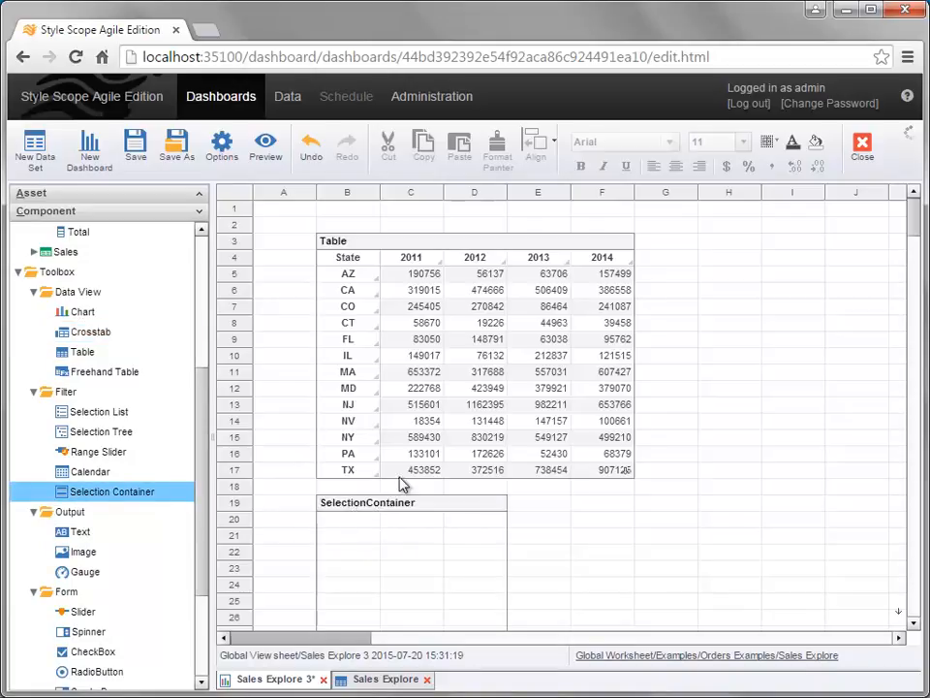
Filter the crosstab's Sum(Total) summary cells to the range 0..100000.
{"action": "left_click", "coordinate": [476, 356]}
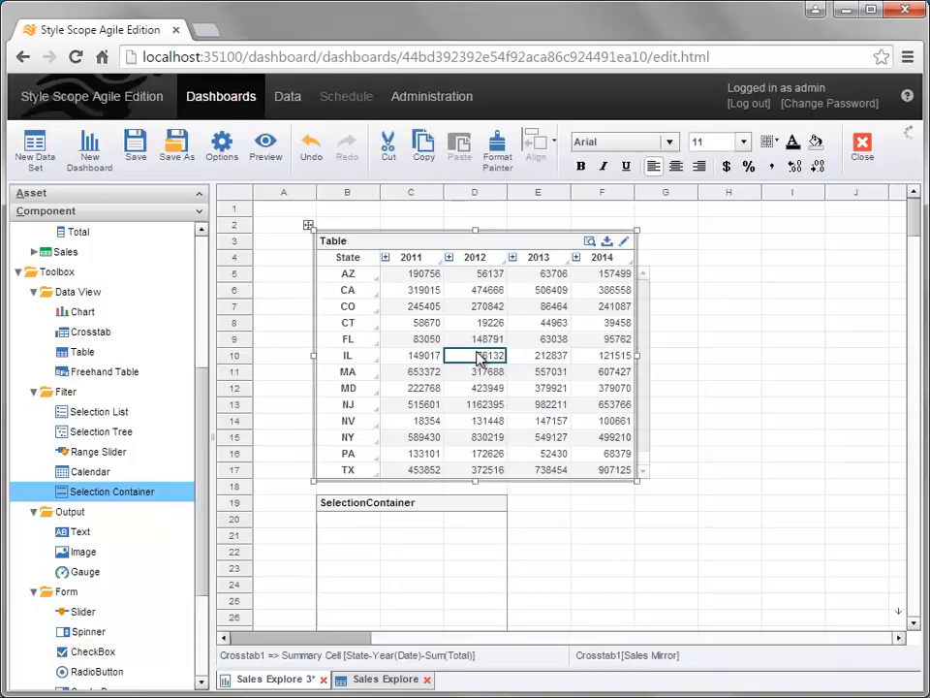
{"action": "right_click", "coordinate": [472, 361]}
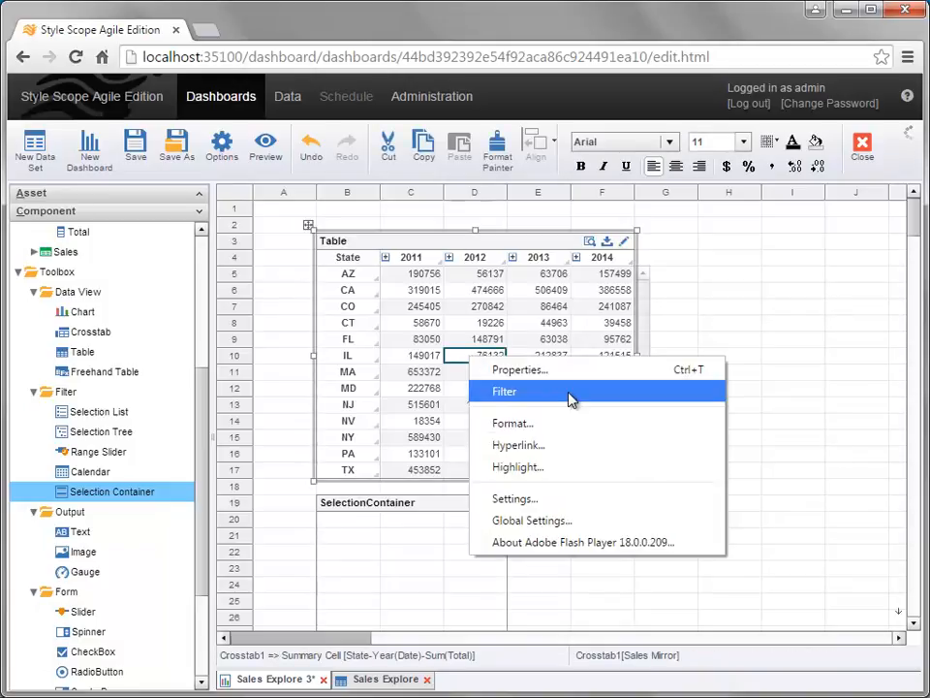
{"action": "left_click", "coordinate": [510, 396]}
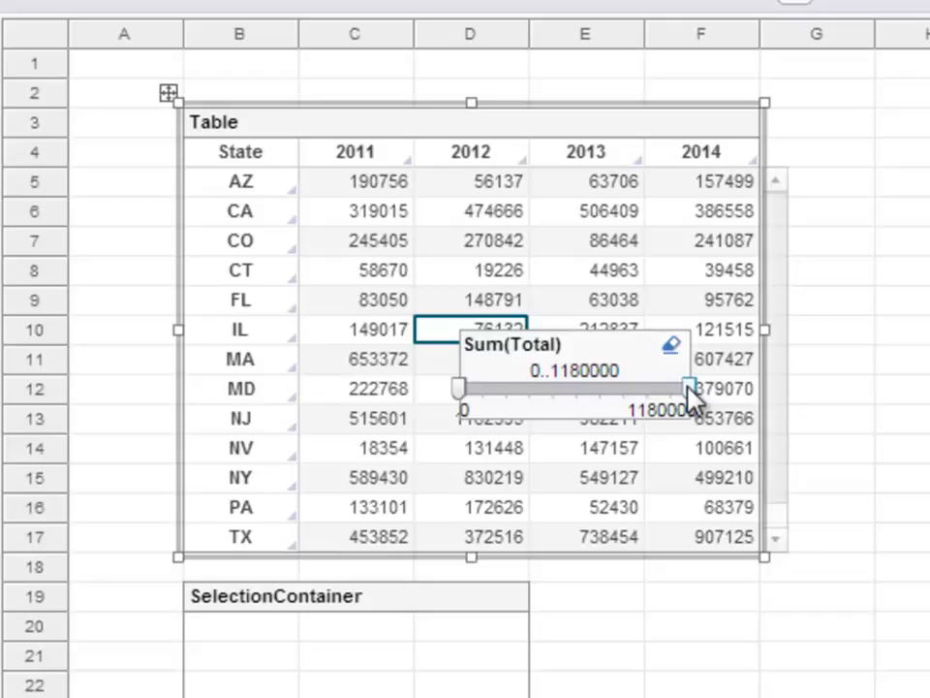
{"action": "left_click_drag", "start_coordinate": [688, 390], "coordinate": [474, 411]}
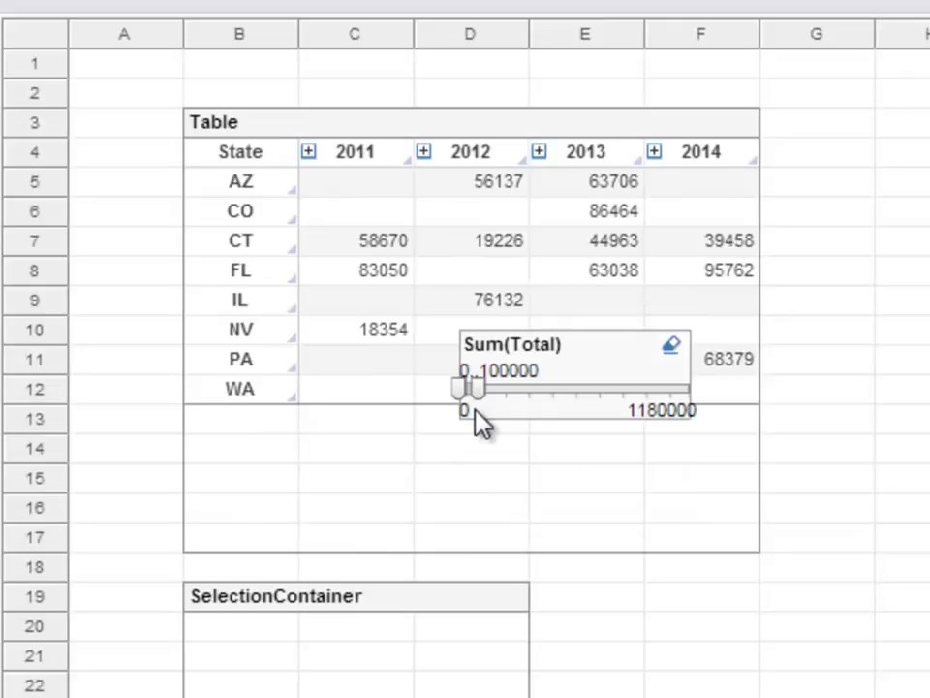
{"action": "left_click", "coordinate": [901, 329]}
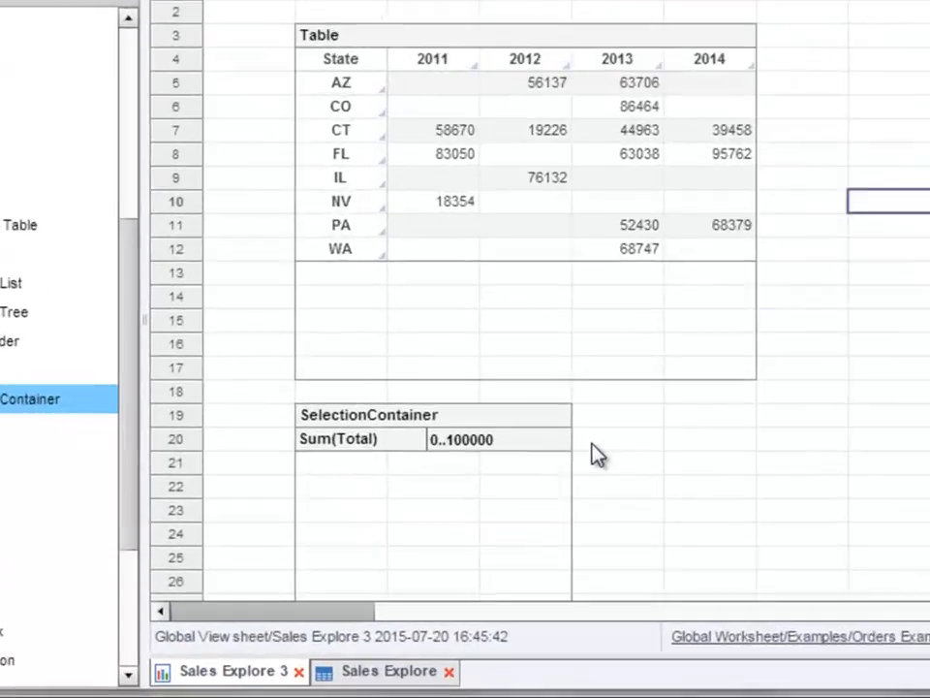
{"action": "mouse_move", "coordinate": [499, 508]}
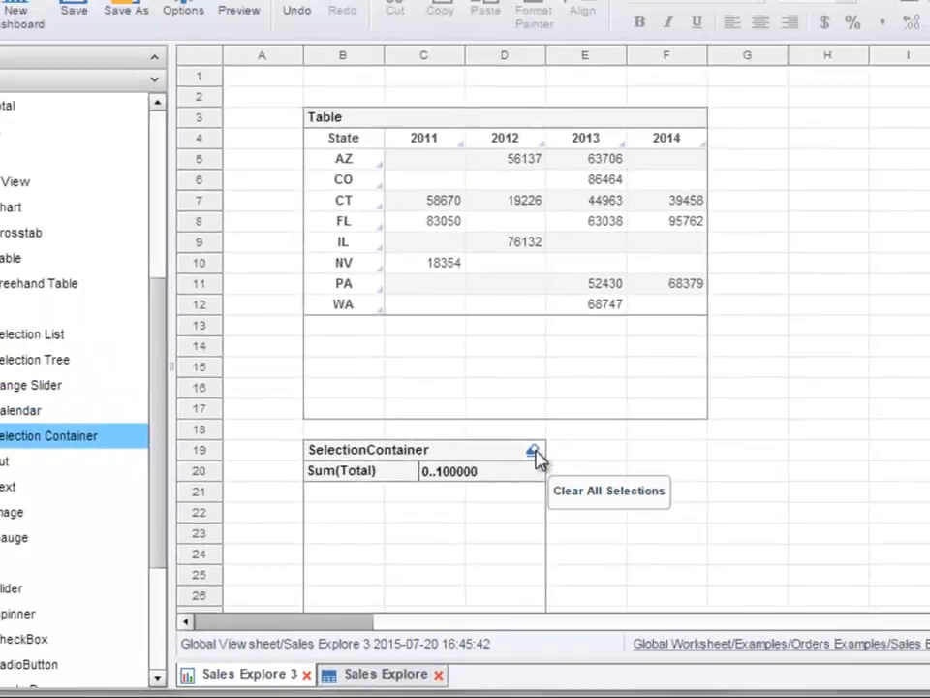
Group the Sales Mirror table in the Sales Explore data set by Sales.Company and Sales.Category.
{"action": "left_click", "coordinate": [593, 364]}
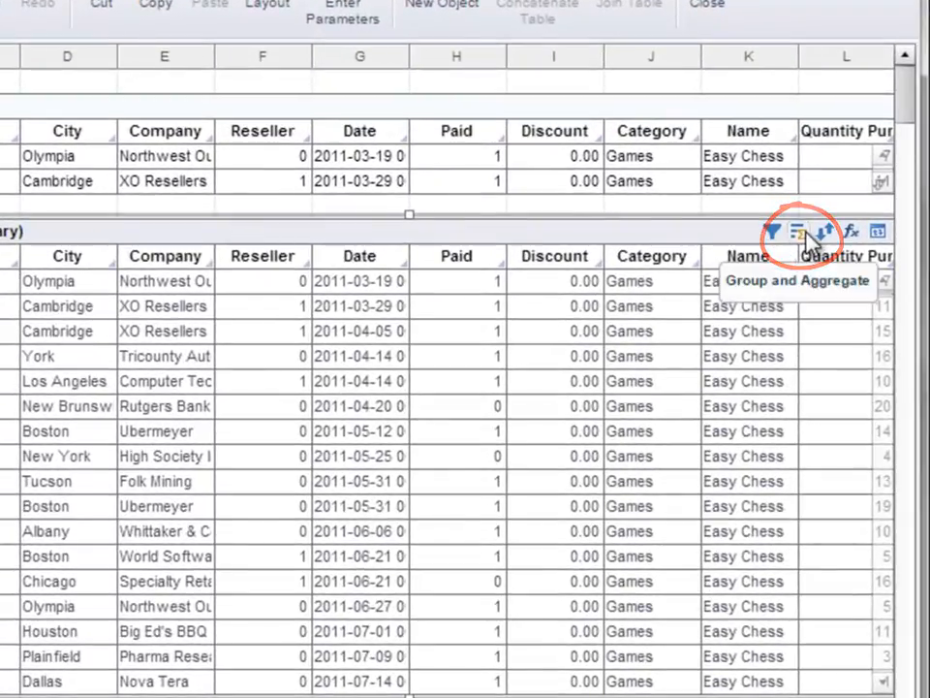
{"action": "left_click", "coordinate": [808, 234]}
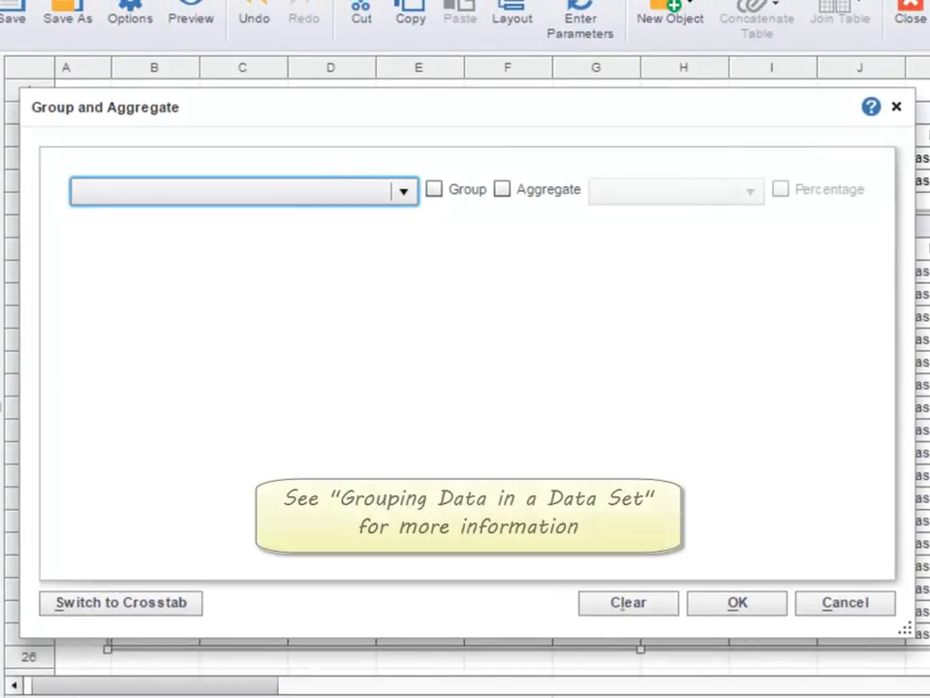
{"action": "left_click", "coordinate": [403, 192]}
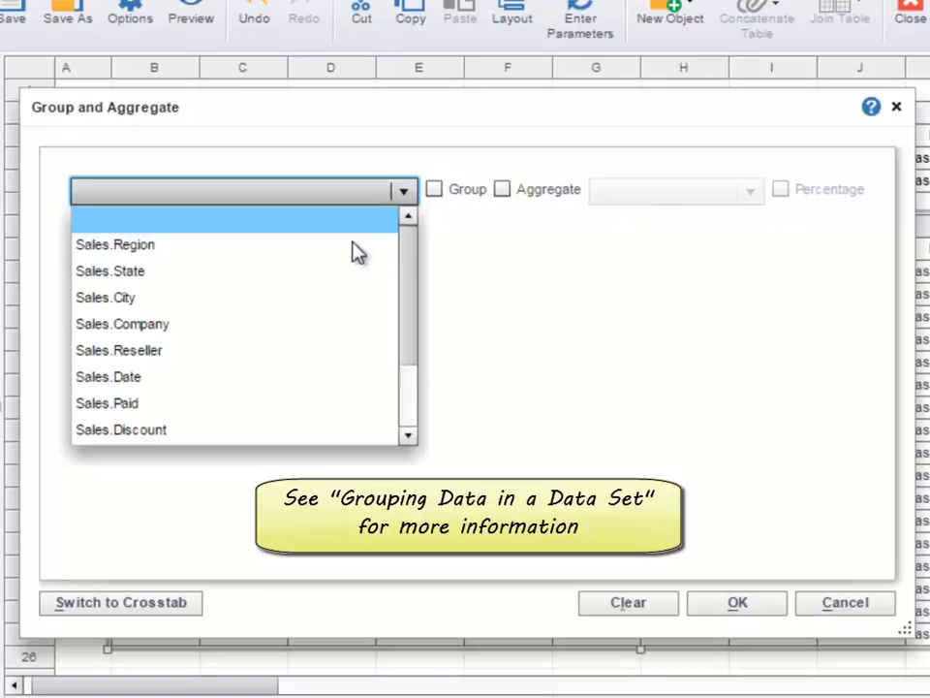
{"action": "left_click", "coordinate": [291, 325]}
{"action": "left_click", "coordinate": [403, 233]}
{"action": "left_click_drag", "start_coordinate": [407, 351], "coordinate": [407, 446]}
{"action": "left_click", "coordinate": [308, 395]}
Aggregate Sales.Quantity Purchased and Sales.Total with Sum and apply the grouping.
{"action": "left_click", "coordinate": [403, 277]}
{"action": "left_click", "coordinate": [194, 489]}
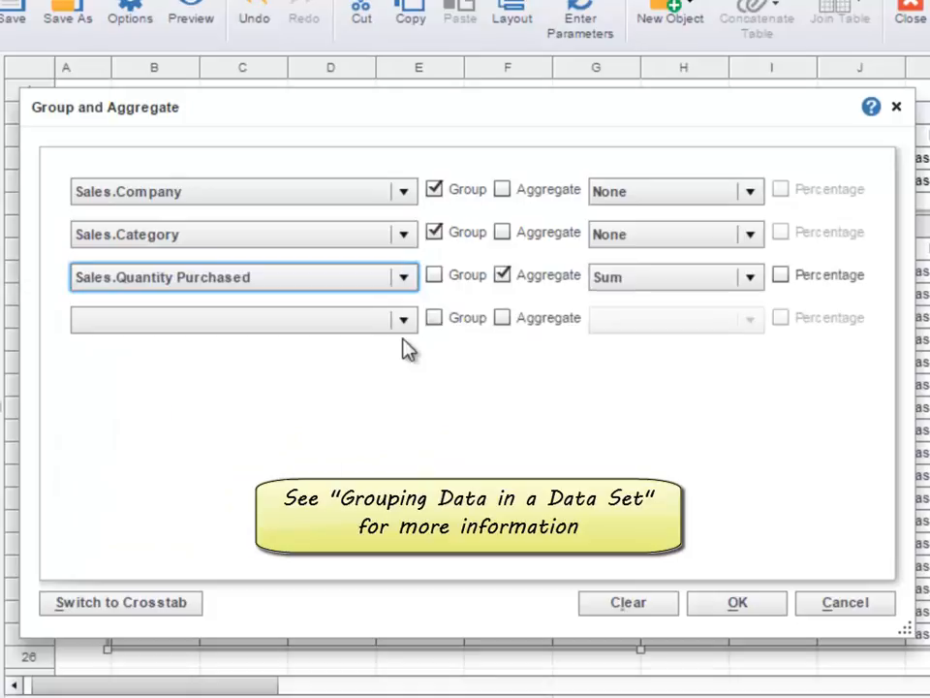
{"action": "left_click", "coordinate": [403, 320]}
{"action": "scroll", "coordinate": [415, 531], "scroll_direction": "down", "scroll_amount": 2}
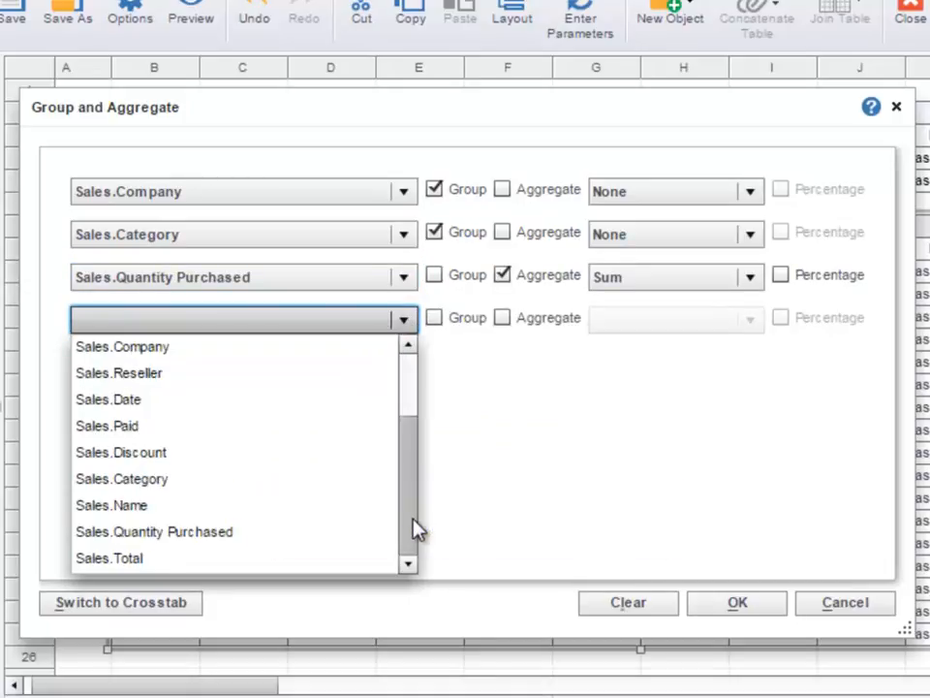
{"action": "left_click", "coordinate": [366, 561]}
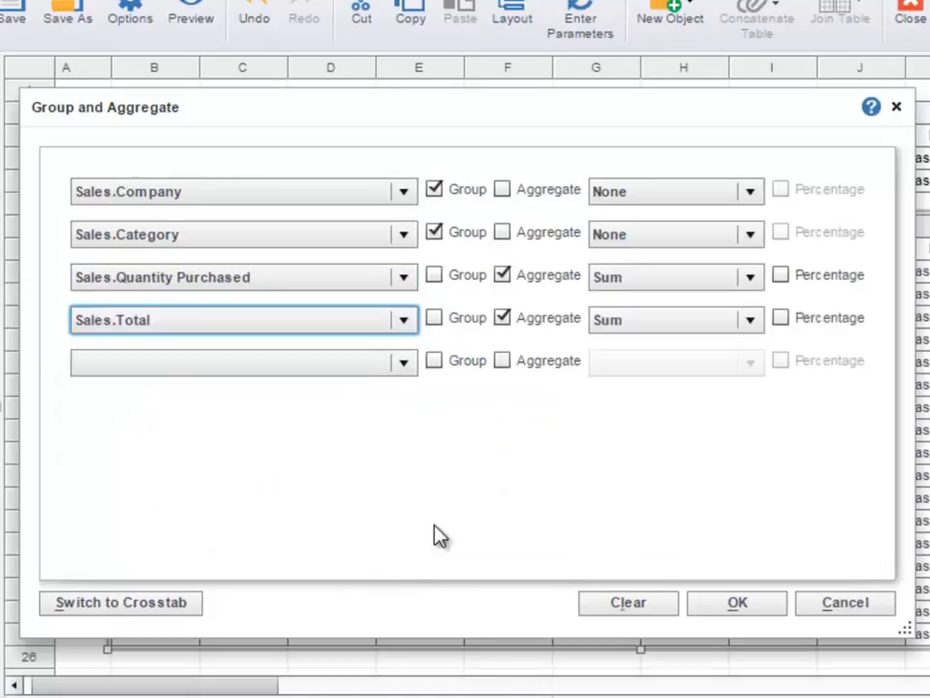
{"action": "left_click", "coordinate": [765, 607]}
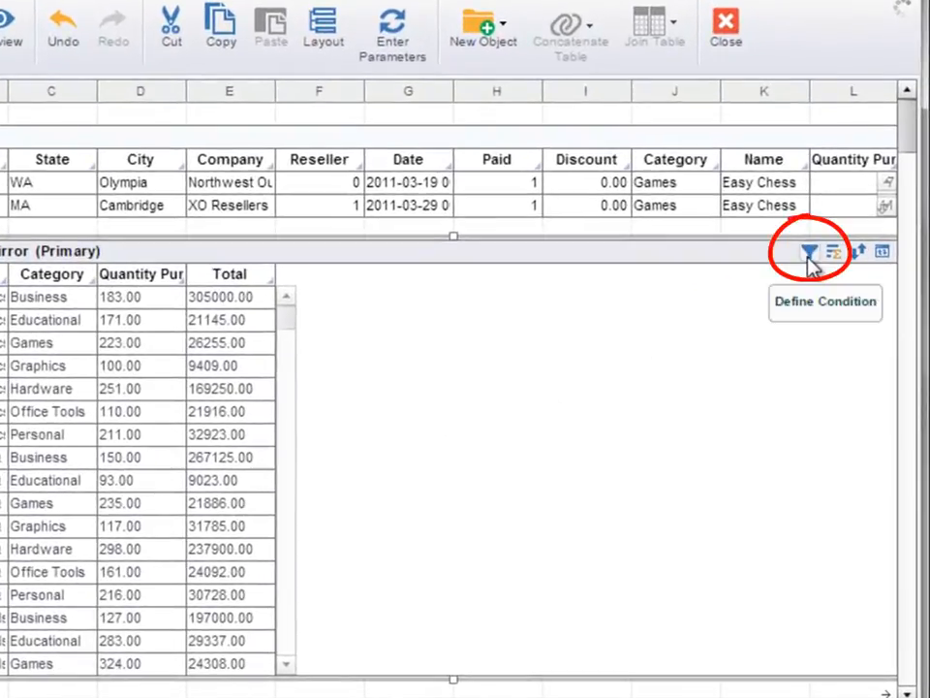
Add an advanced post-aggregate condition to Sales Mirror so that Sum(Sales.Total) is less than 10000.
{"action": "left_click", "coordinate": [809, 255]}
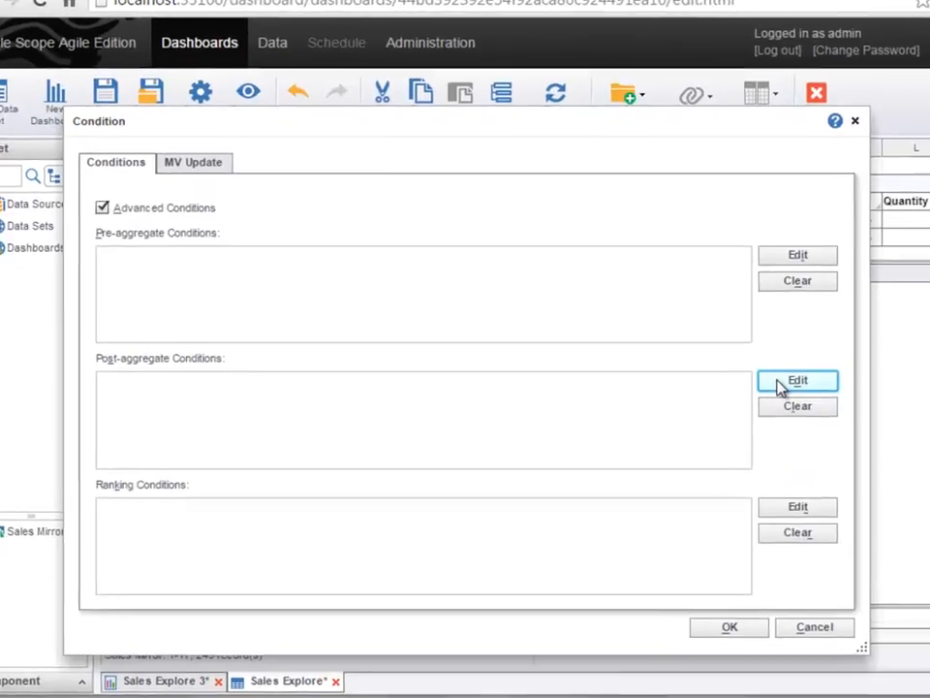
{"action": "left_click", "coordinate": [780, 385]}
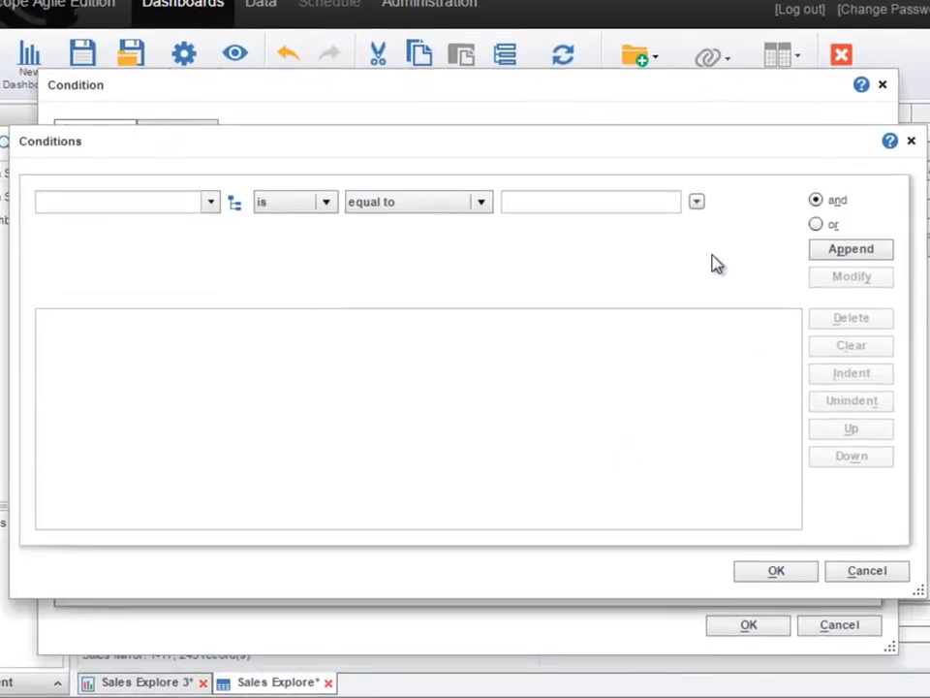
{"action": "left_click", "coordinate": [212, 203]}
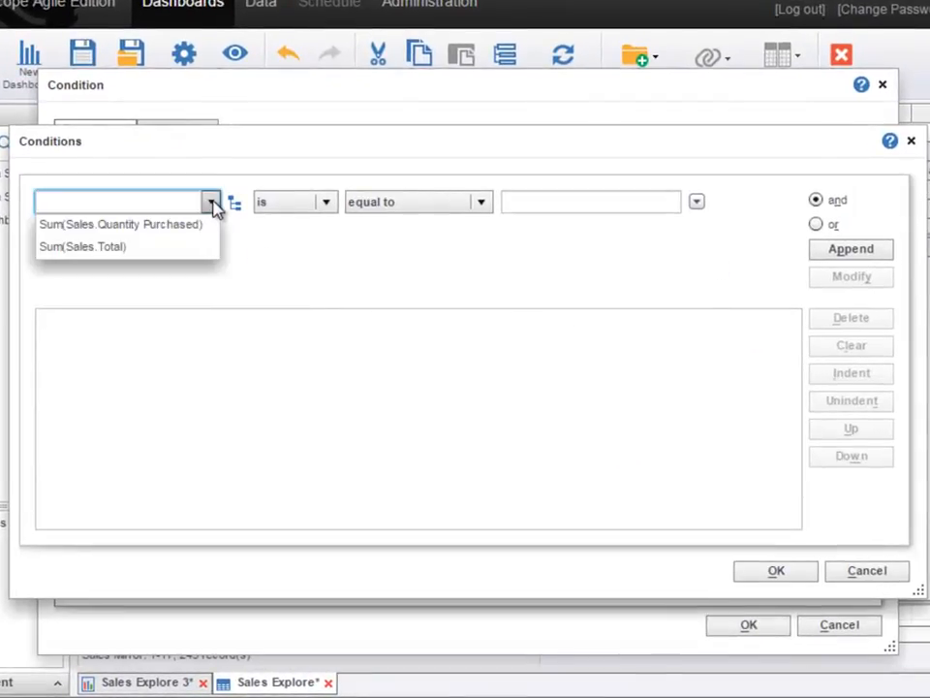
{"action": "left_click", "coordinate": [206, 247]}
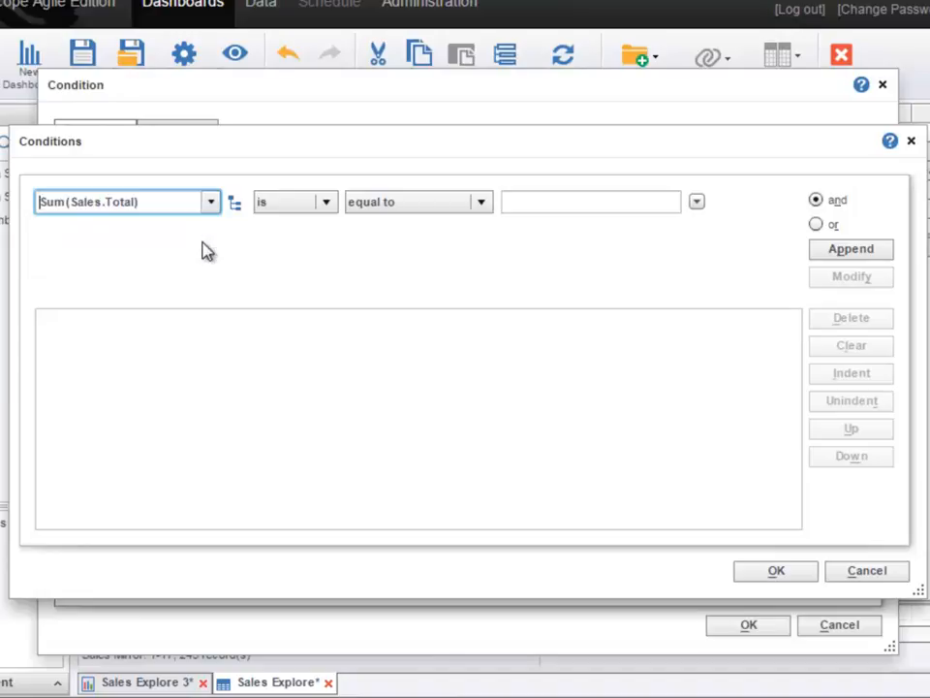
{"action": "left_click", "coordinate": [475, 205]}
{"action": "left_click", "coordinate": [451, 271]}
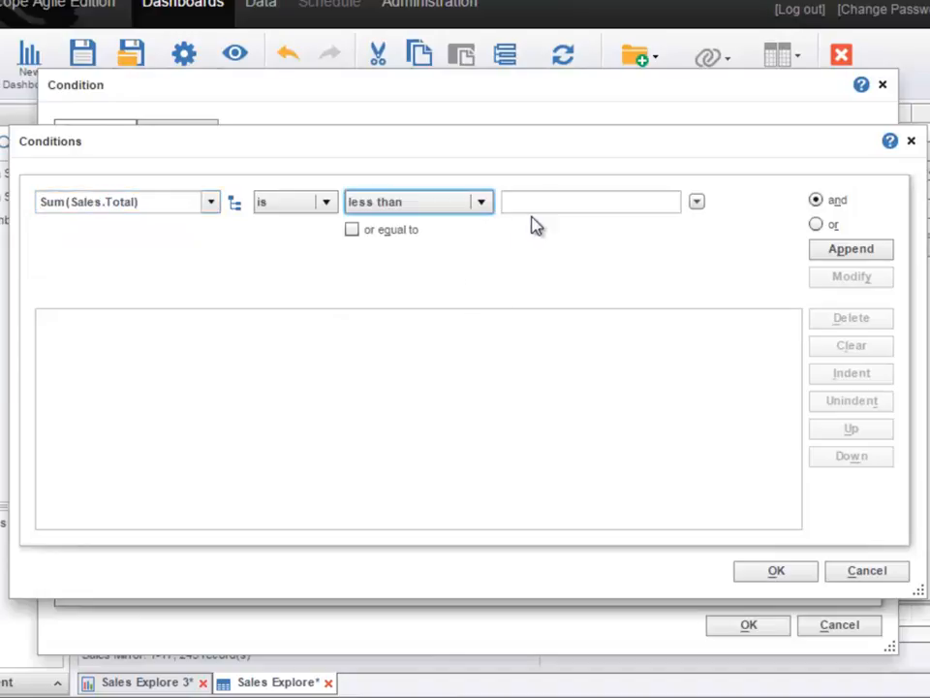
{"action": "left_click", "coordinate": [556, 202]}
{"action": "type", "text": "10000"}
{"action": "left_click", "coordinate": [824, 252]}
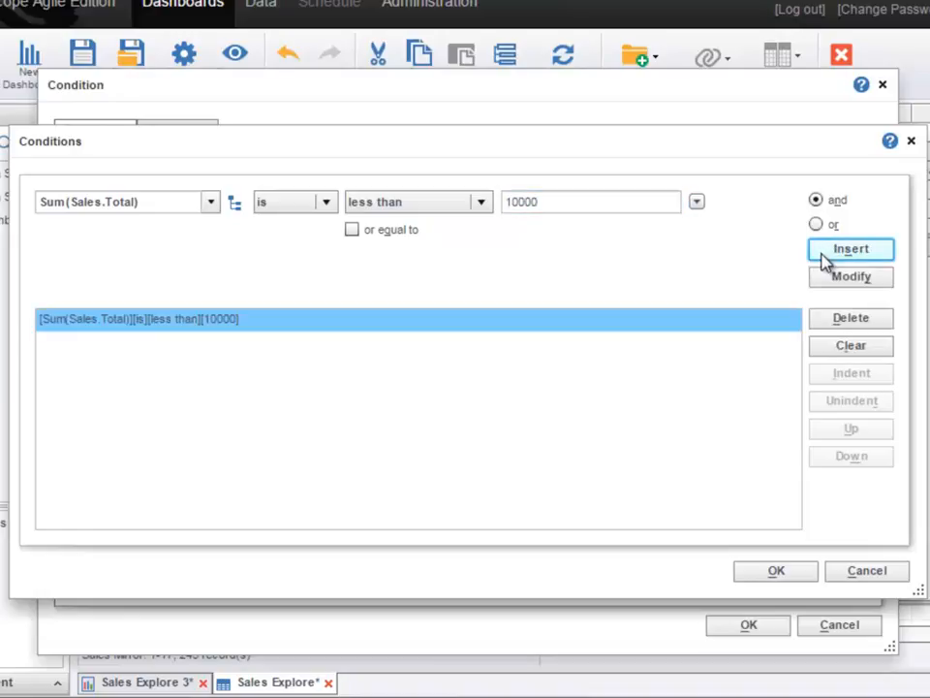
{"action": "left_click", "coordinate": [757, 577]}
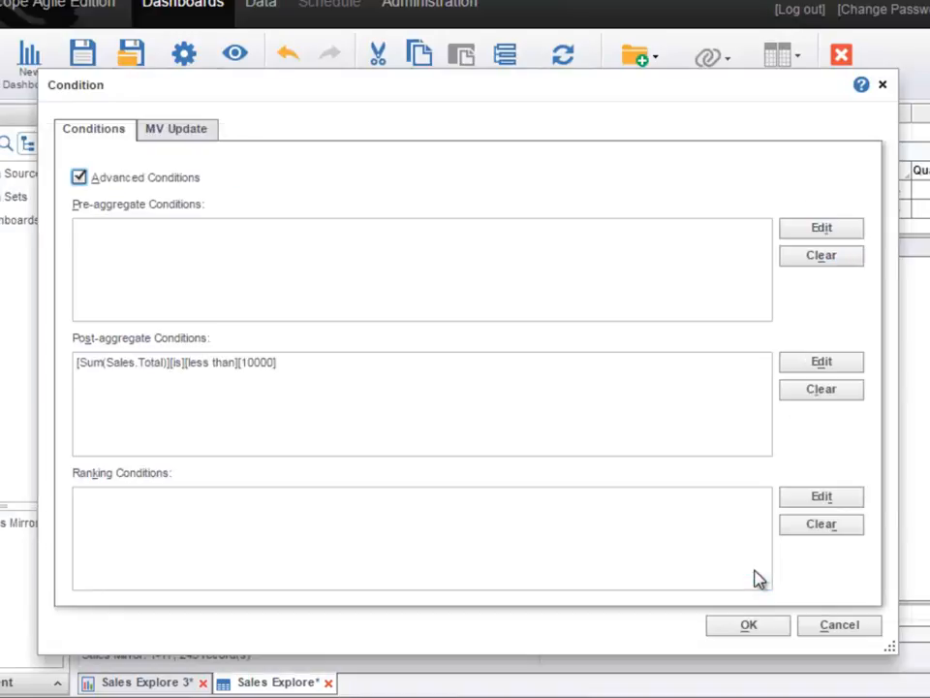
{"action": "left_click", "coordinate": [775, 629]}
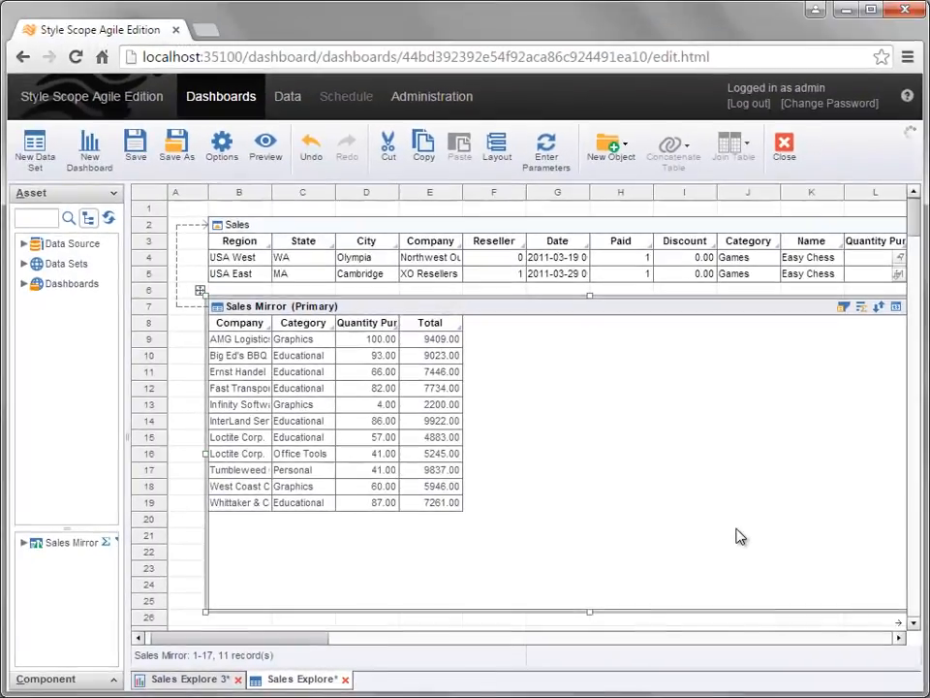